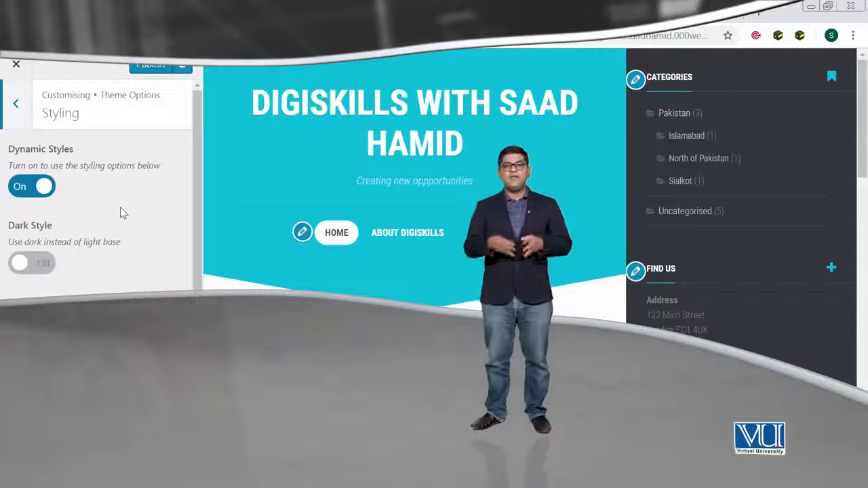
Scroll up and down through the Hestia site's admin page to review its contents.
{"action": "scroll", "coordinate": [120, 208], "scroll_direction": "down", "scroll_amount": 3}
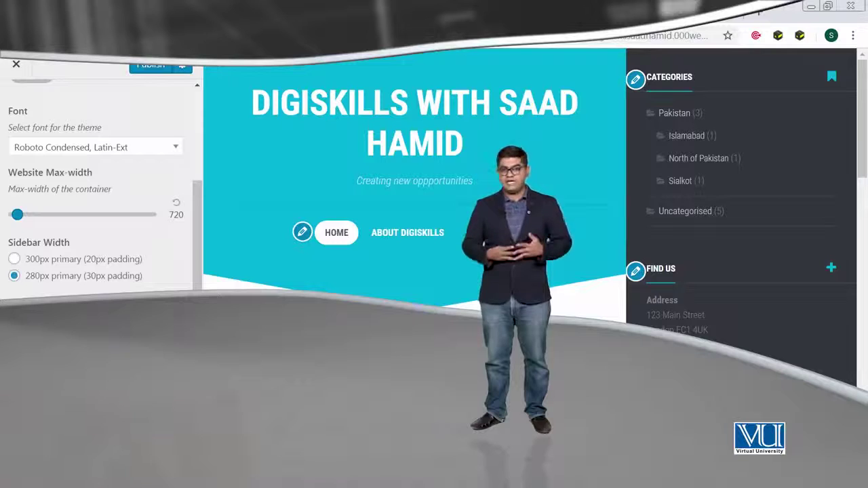
{"action": "scroll", "coordinate": [101, 203], "scroll_direction": "down", "scroll_amount": 3}
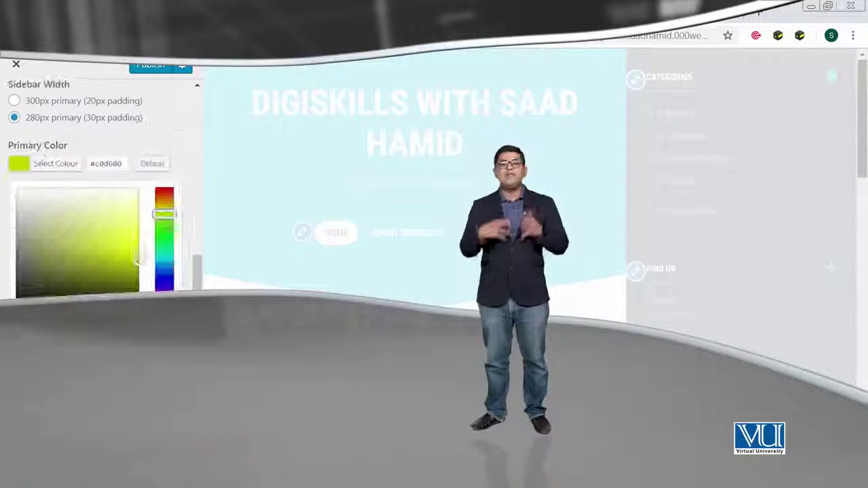
{"action": "scroll", "coordinate": [37, 242], "scroll_direction": "up", "scroll_amount": 6}
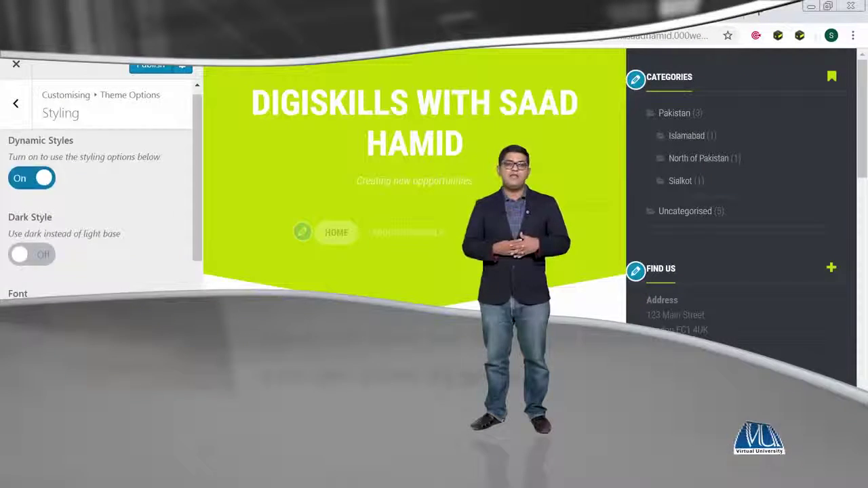
{"action": "scroll", "coordinate": [37, 242], "scroll_direction": "down", "scroll_amount": 6}
{"action": "scroll", "coordinate": [37, 242], "scroll_direction": "up", "scroll_amount": 5}
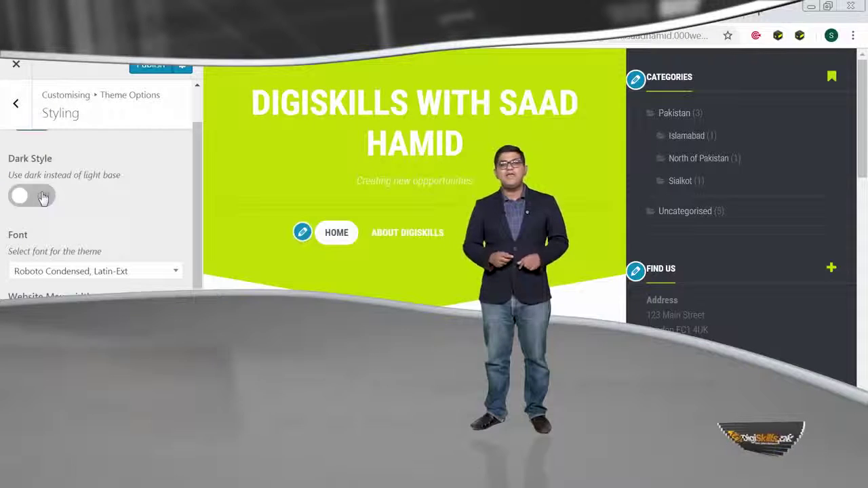
{"action": "scroll", "coordinate": [93, 216], "scroll_direction": "up", "scroll_amount": 2}
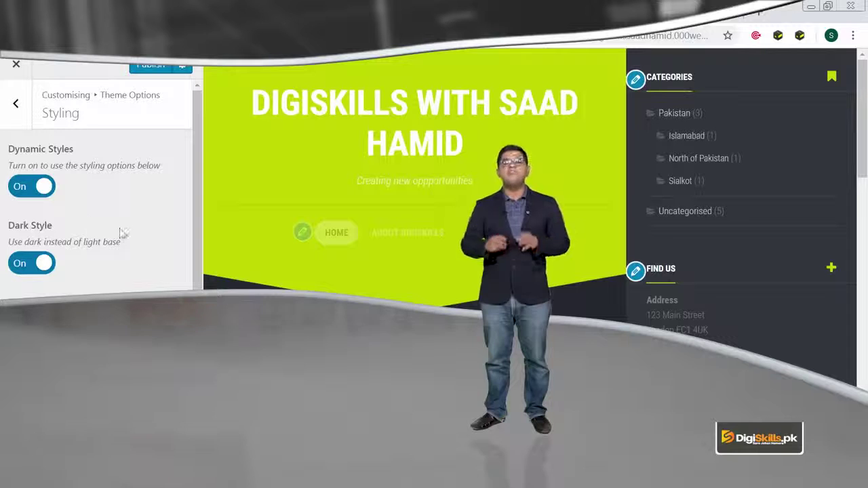
{"action": "scroll", "coordinate": [102, 204], "scroll_direction": "down", "scroll_amount": 5}
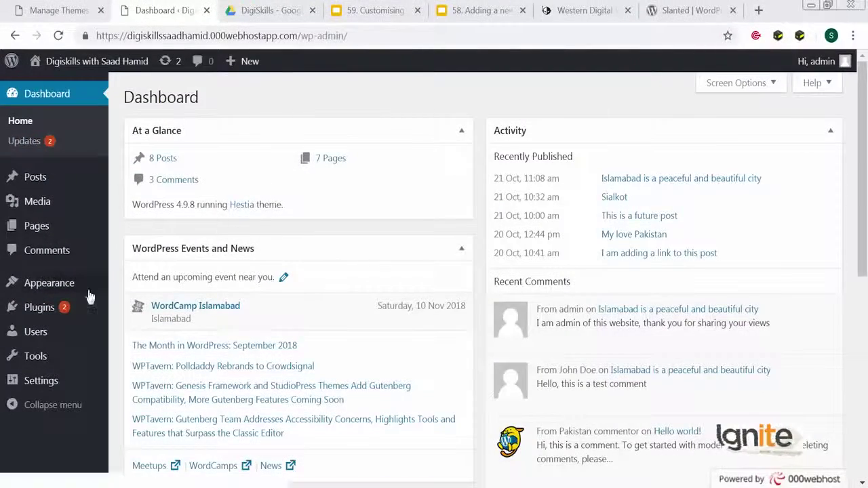
Activate the Slanted theme from the installed themes list and open the live site in a new tab.
{"action": "mouse_move", "coordinate": [49, 282]}
{"action": "left_click", "coordinate": [132, 290]}
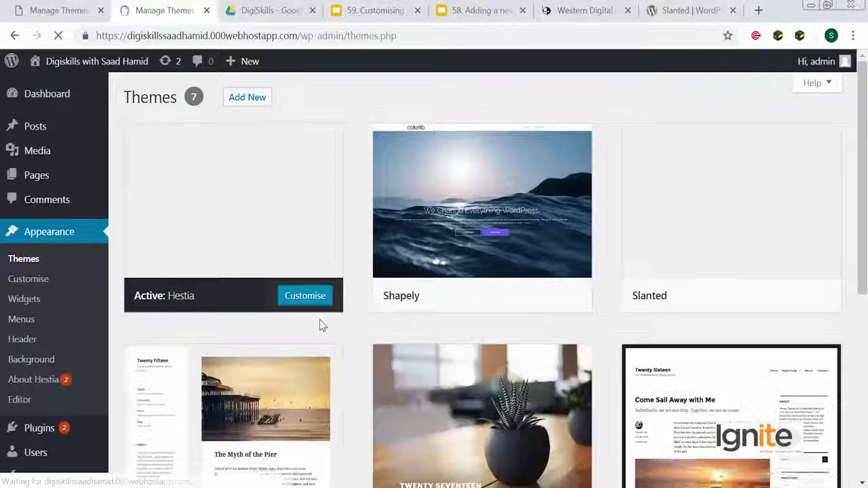
{"action": "mouse_move", "coordinate": [800, 251]}
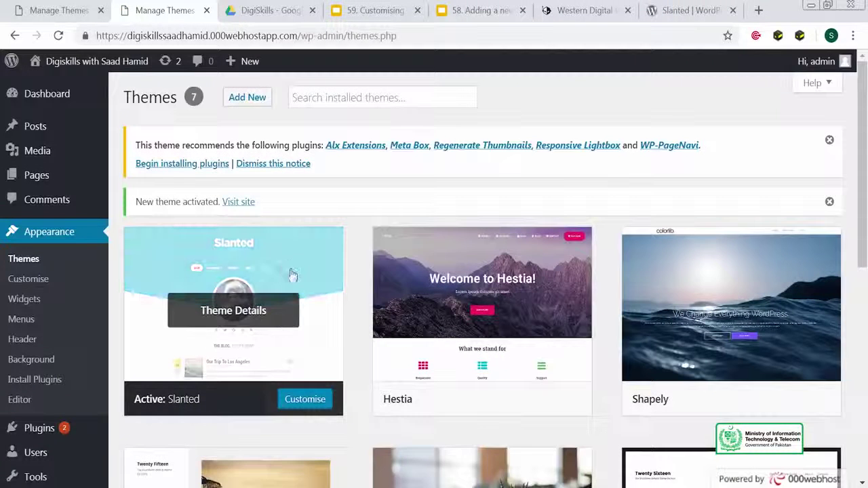
{"action": "right_click", "coordinate": [244, 201]}
{"action": "left_click", "coordinate": [305, 217]}
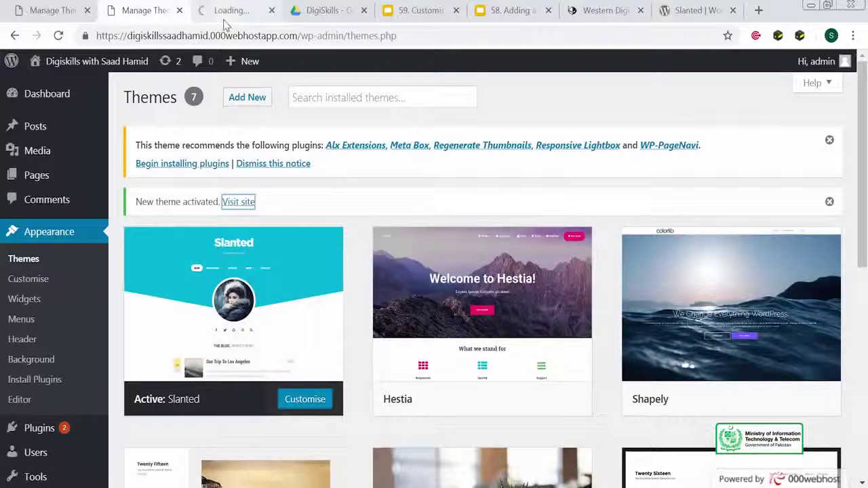
{"action": "left_click", "coordinate": [227, 10]}
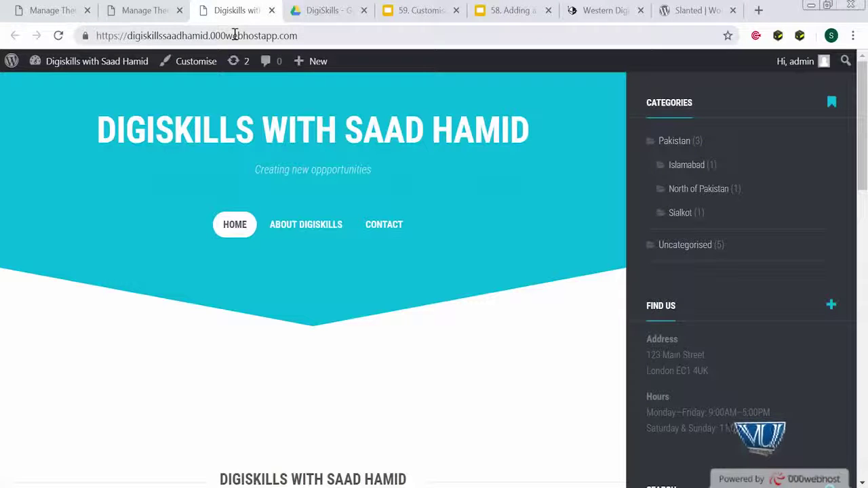
{"action": "scroll", "coordinate": [353, 413], "scroll_direction": "down", "scroll_amount": 7}
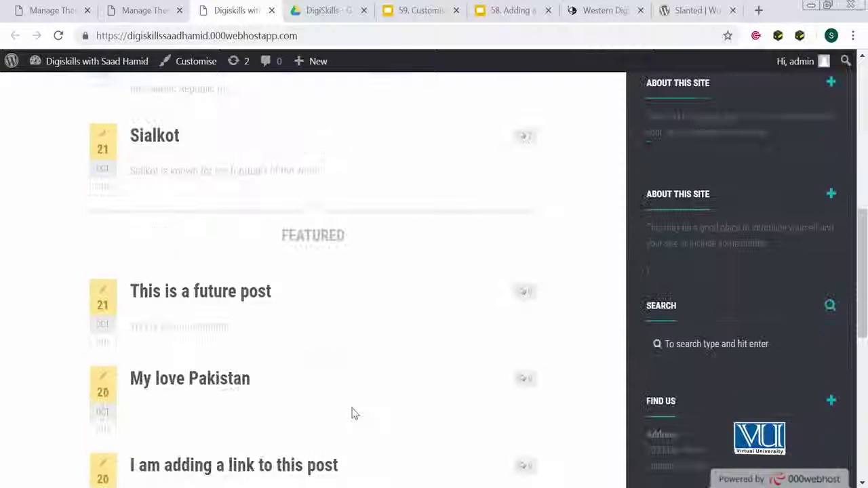
{"action": "scroll", "coordinate": [310, 352], "scroll_direction": "up", "scroll_amount": 3}
{"action": "left_click", "coordinate": [304, 261]}
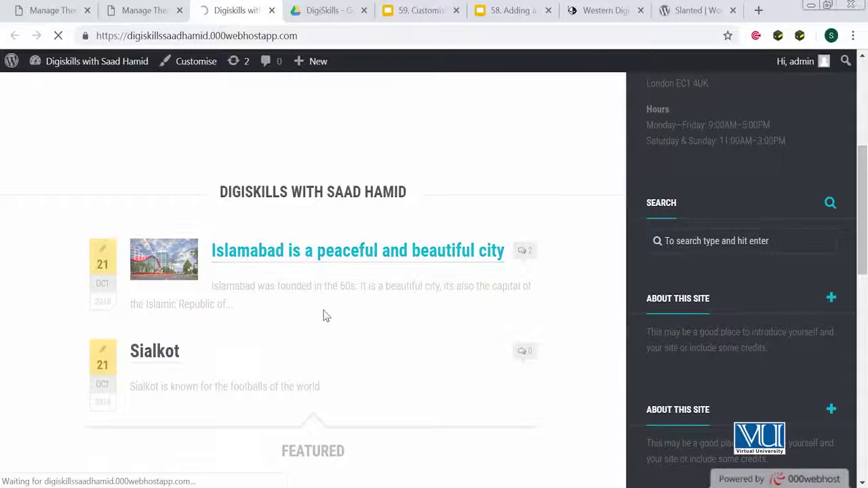
{"action": "scroll", "coordinate": [325, 316], "scroll_direction": "down", "scroll_amount": 5}
{"action": "scroll", "coordinate": [325, 315], "scroll_direction": "down", "scroll_amount": 4}
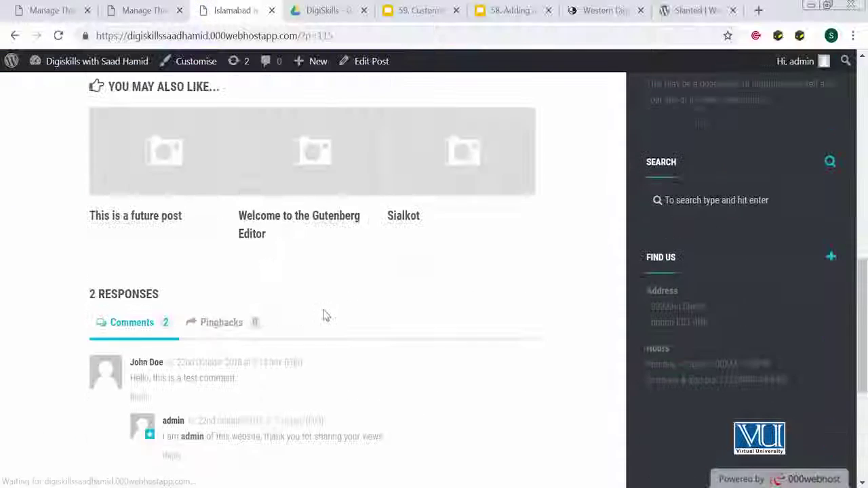
{"action": "scroll", "coordinate": [324, 315], "scroll_direction": "down", "scroll_amount": 3}
{"action": "scroll", "coordinate": [324, 314], "scroll_direction": "up", "scroll_amount": 7}
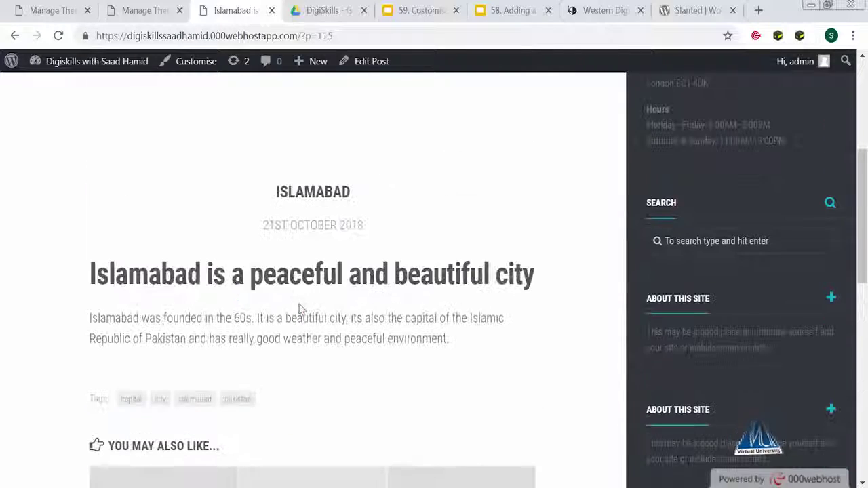
{"action": "scroll", "coordinate": [302, 309], "scroll_direction": "up", "scroll_amount": 3}
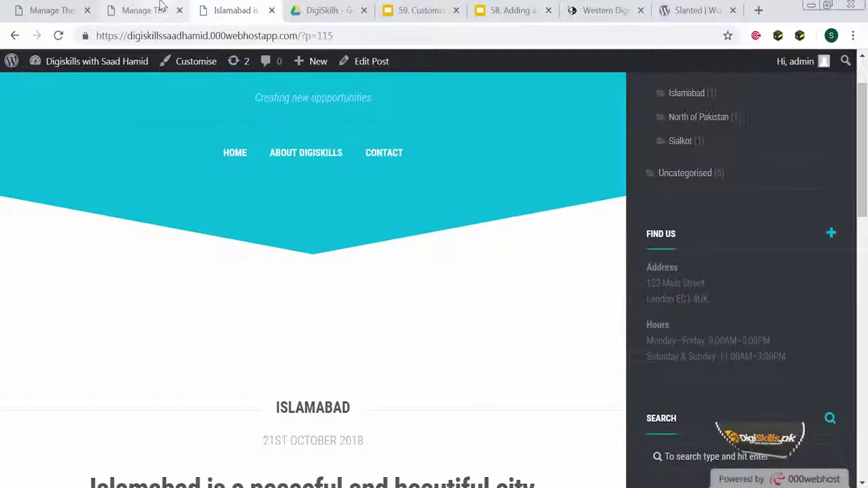
{"action": "left_click", "coordinate": [161, 6]}
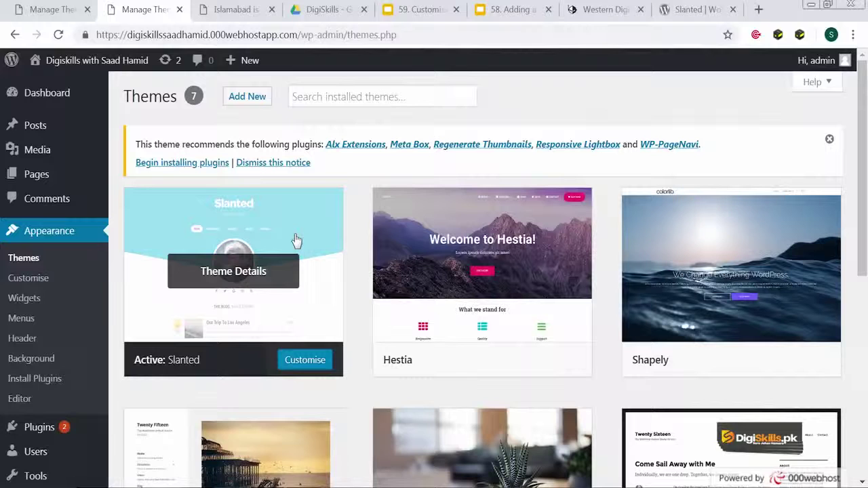
In Slanted's Theme Options > Styling, set the primary colour to yellow-green #c0d600.
{"action": "left_click", "coordinate": [285, 360]}
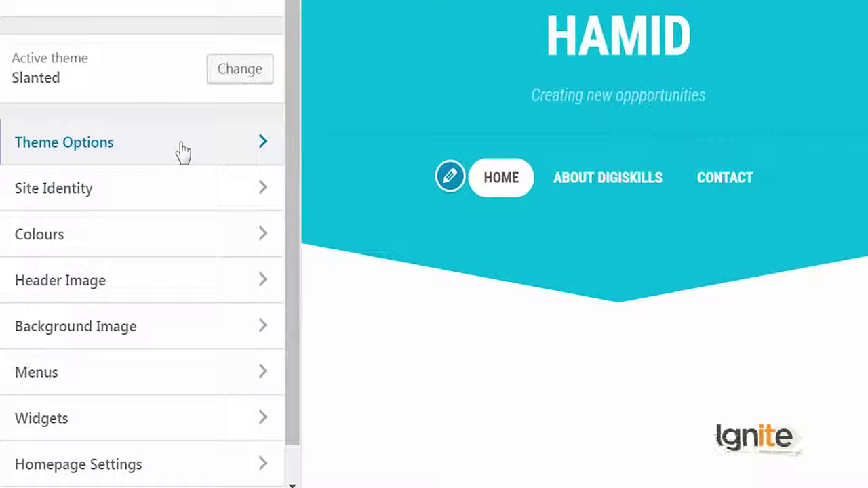
{"action": "left_click", "coordinate": [183, 150]}
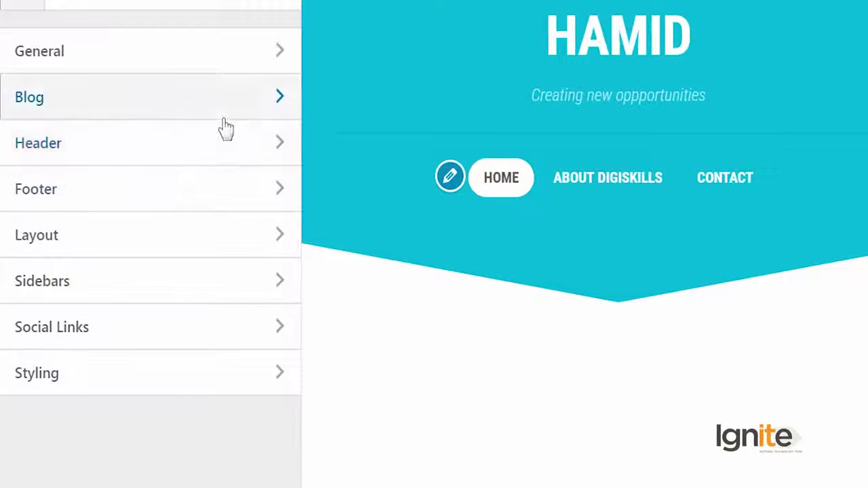
{"action": "left_click", "coordinate": [197, 385]}
{"action": "scroll", "coordinate": [181, 146], "scroll_direction": "down", "scroll_amount": 4}
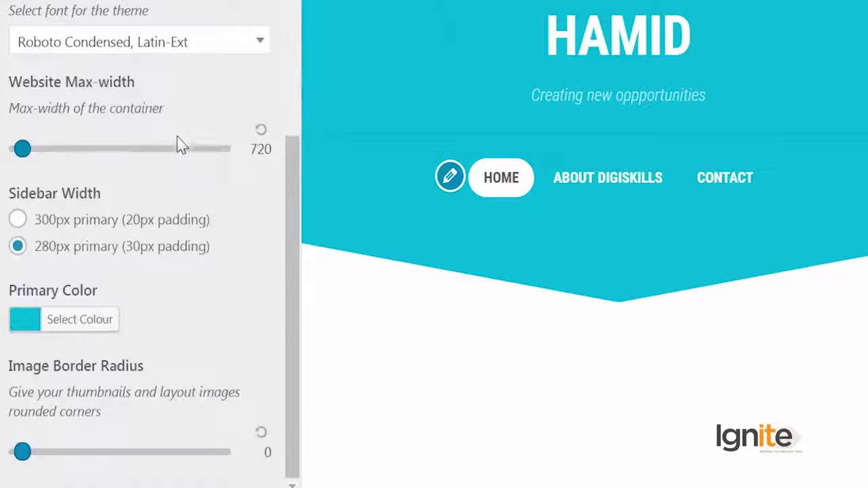
{"action": "left_click", "coordinate": [84, 324]}
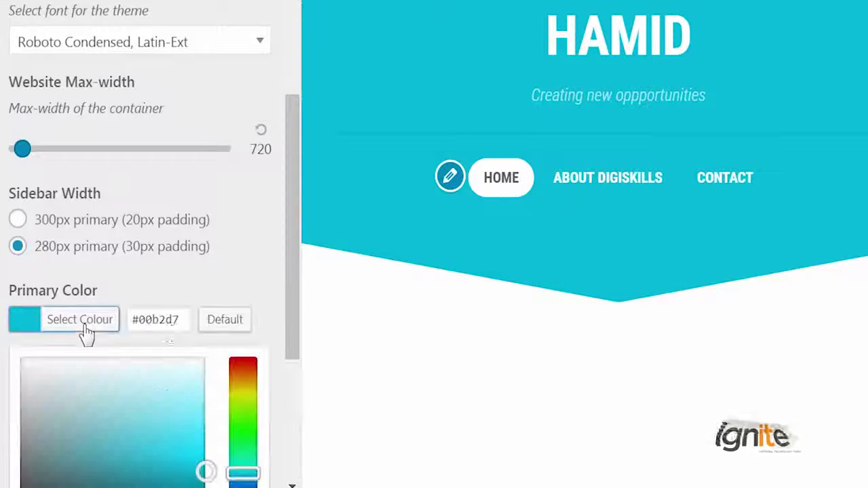
{"action": "left_click", "coordinate": [233, 409]}
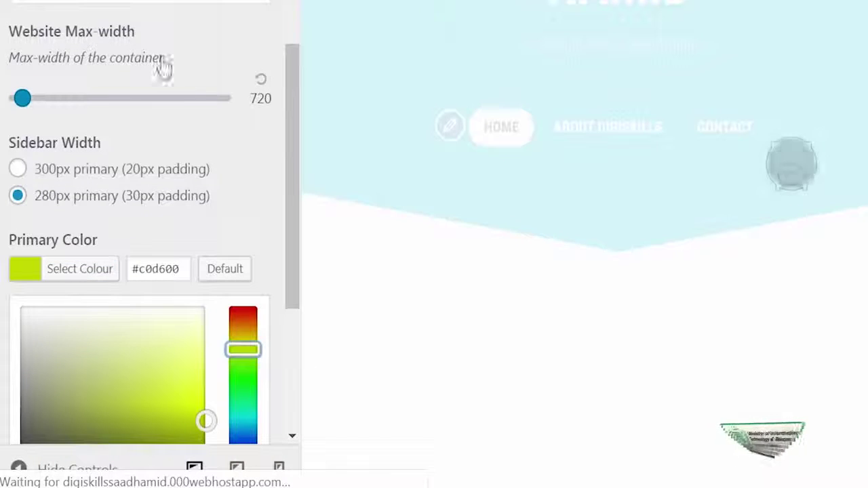
Turn on Slanted's Dark Style.
{"action": "scroll", "coordinate": [132, 368], "scroll_direction": "down", "scroll_amount": 3}
{"action": "scroll", "coordinate": [136, 384], "scroll_direction": "down", "scroll_amount": 1}
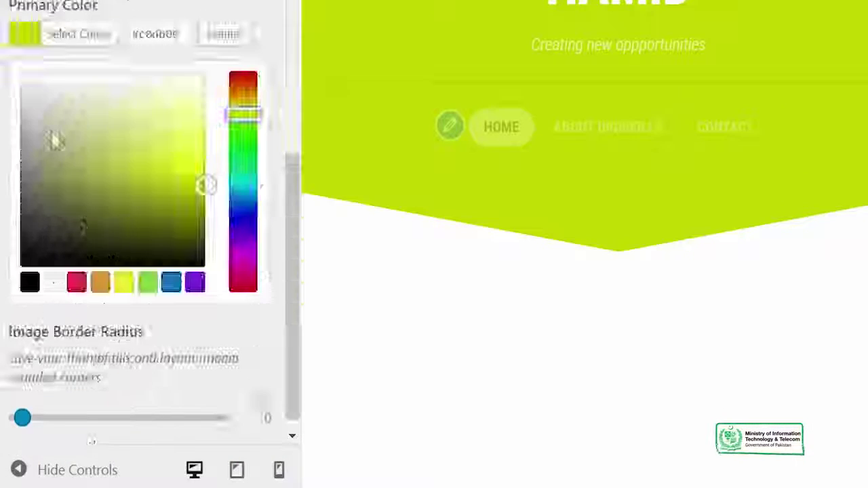
{"action": "scroll", "coordinate": [102, 203], "scroll_direction": "up", "scroll_amount": 5}
{"action": "left_click", "coordinate": [65, 66]}
{"action": "scroll", "coordinate": [134, 101], "scroll_direction": "up", "scroll_amount": 2}
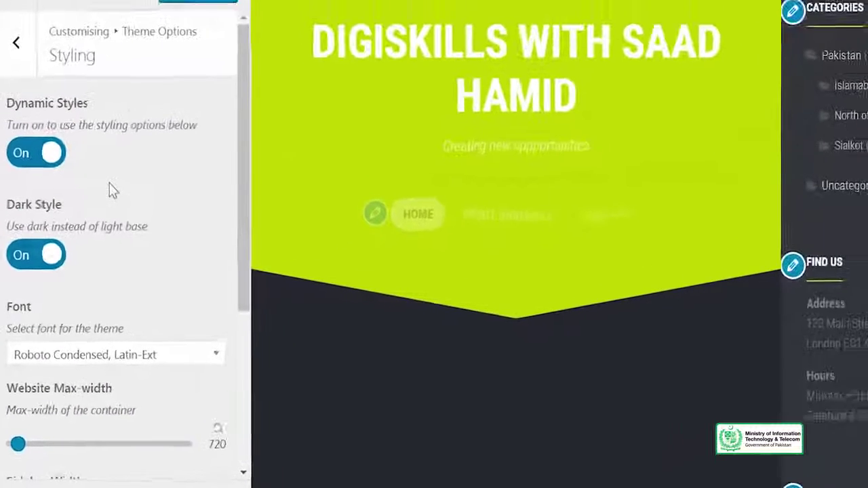
{"action": "scroll", "coordinate": [190, 313], "scroll_direction": "down", "scroll_amount": 3}
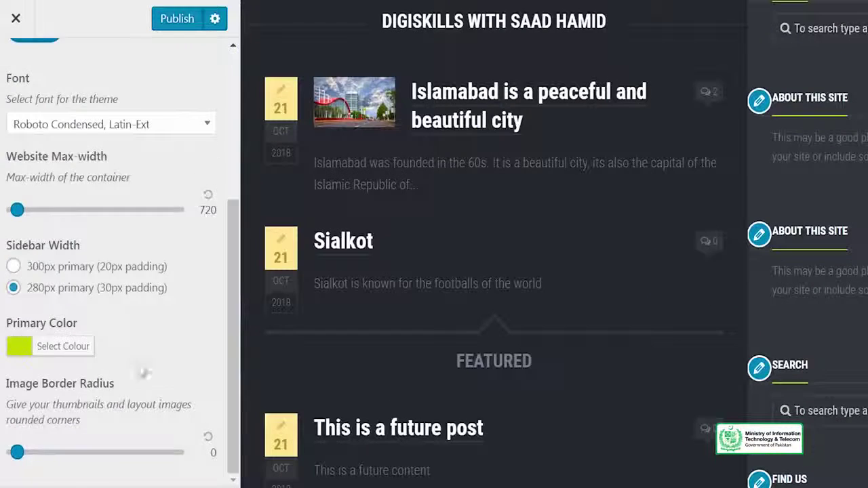
{"action": "scroll", "coordinate": [144, 372], "scroll_direction": "up", "scroll_amount": 5}
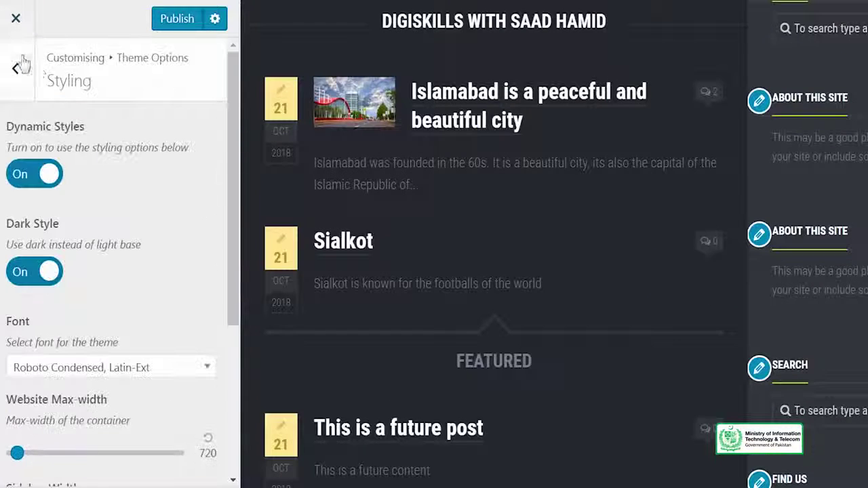
{"action": "left_click", "coordinate": [16, 65]}
{"action": "left_click", "coordinate": [16, 65]}
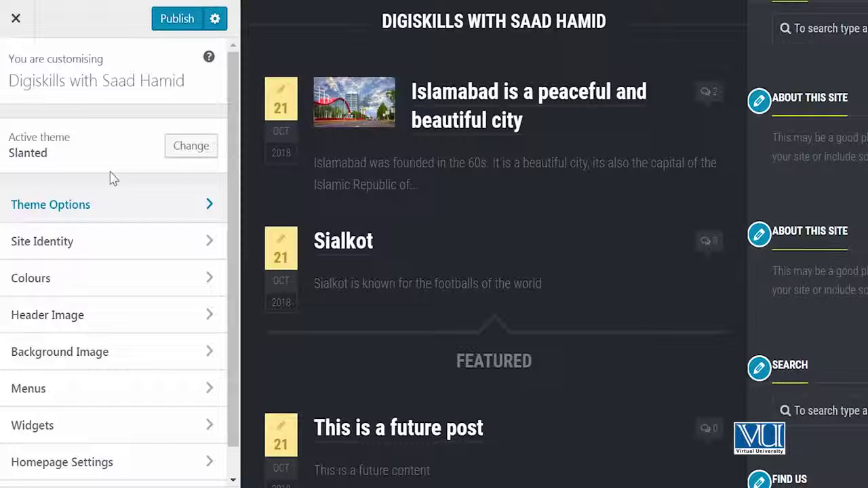
Set the site's background colour to black #000000.
{"action": "left_click", "coordinate": [94, 276]}
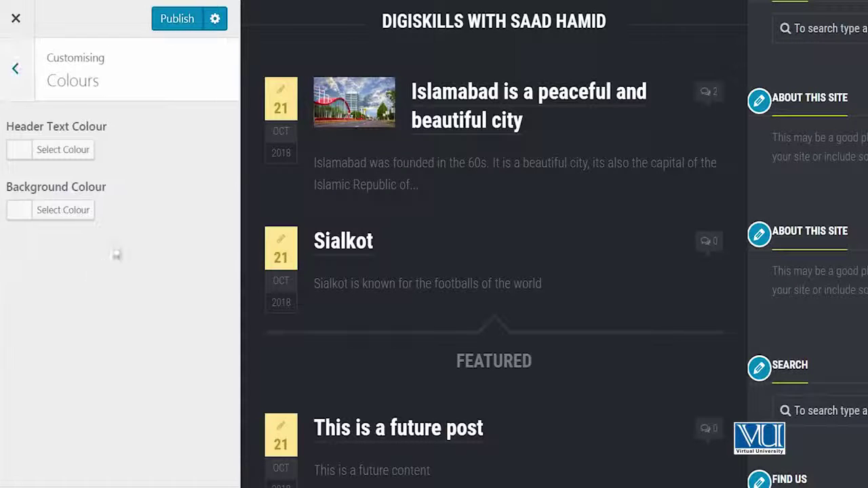
{"action": "left_click", "coordinate": [72, 213]}
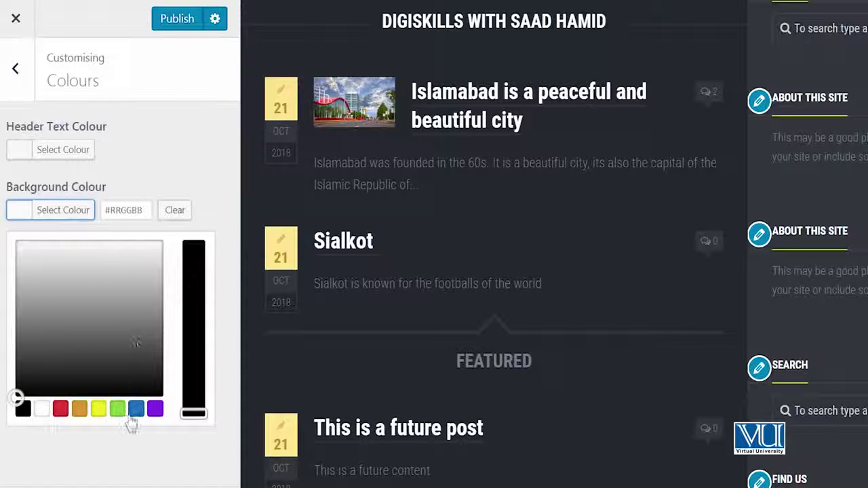
{"action": "left_click", "coordinate": [61, 408]}
{"action": "left_click", "coordinate": [22, 408]}
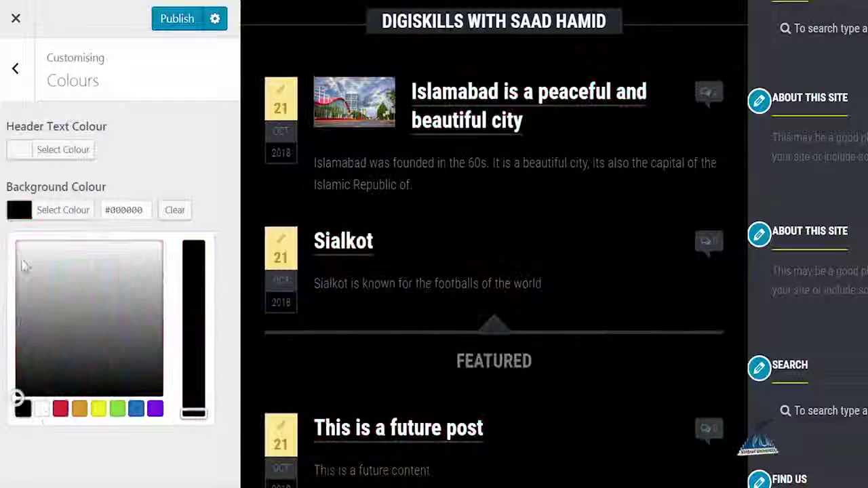
{"action": "left_click", "coordinate": [15, 69]}
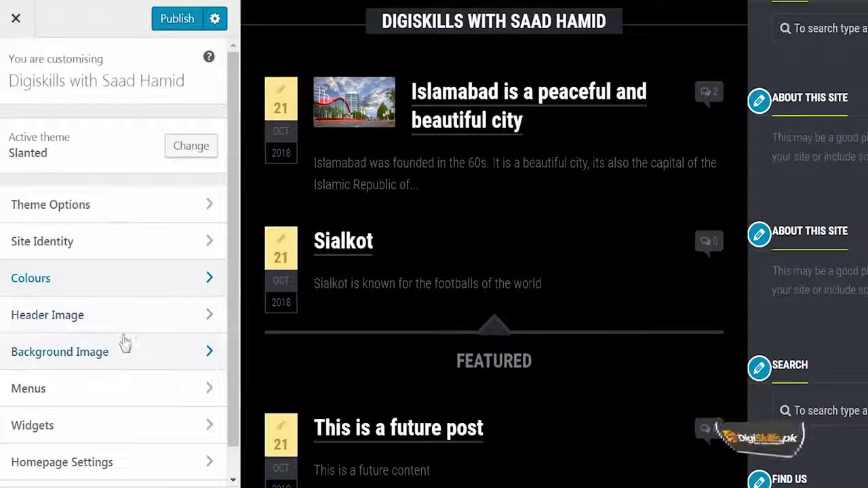
Look over the Customiser's Homepage Settings panel.
{"action": "scroll", "coordinate": [115, 367], "scroll_direction": "down", "scroll_amount": 1}
{"action": "scroll", "coordinate": [88, 468], "scroll_direction": "up", "scroll_amount": 1}
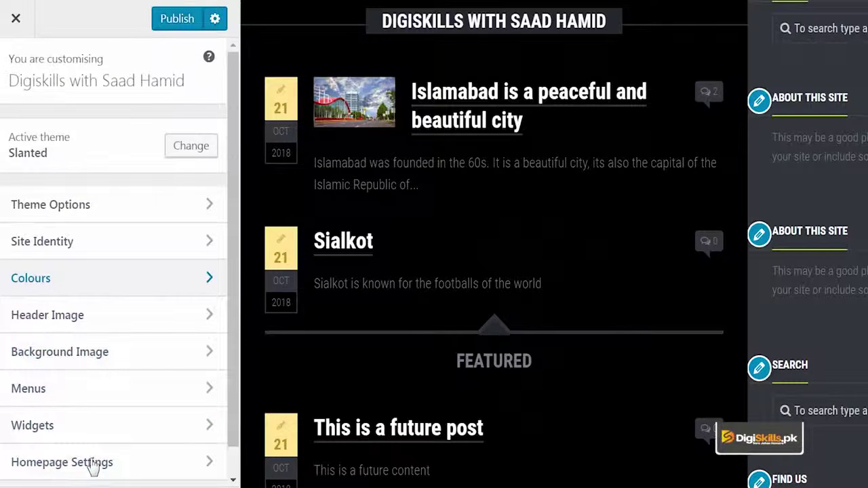
{"action": "left_click", "coordinate": [92, 464]}
{"action": "left_click", "coordinate": [15, 68]}
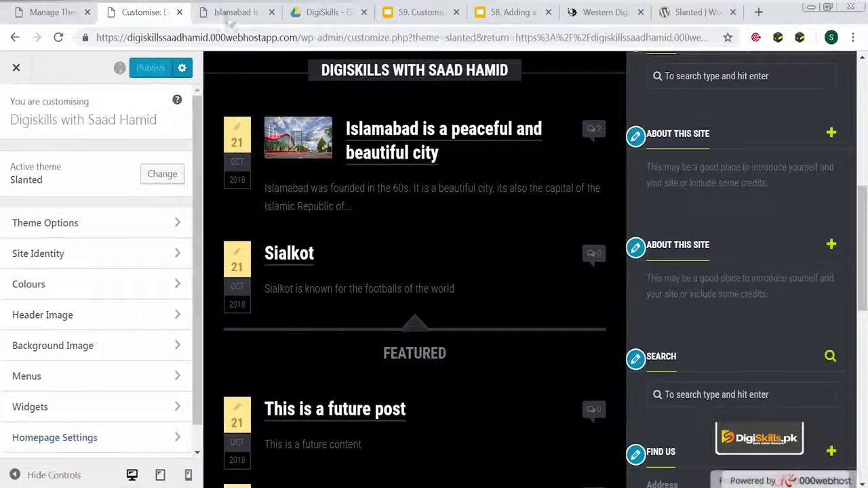
Reload the Islamabad post tab to check the new styling, then close the Customiser.
{"action": "left_click", "coordinate": [230, 12]}
{"action": "left_click", "coordinate": [59, 37]}
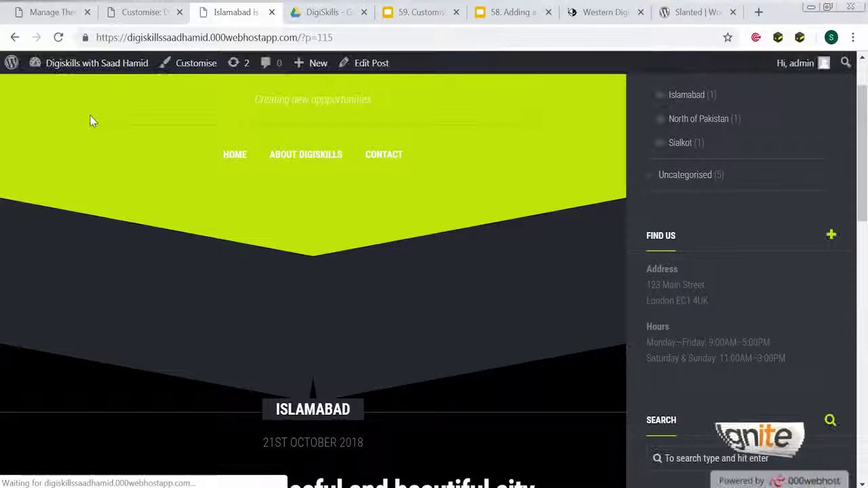
{"action": "left_click", "coordinate": [146, 12]}
{"action": "left_click", "coordinate": [15, 70]}
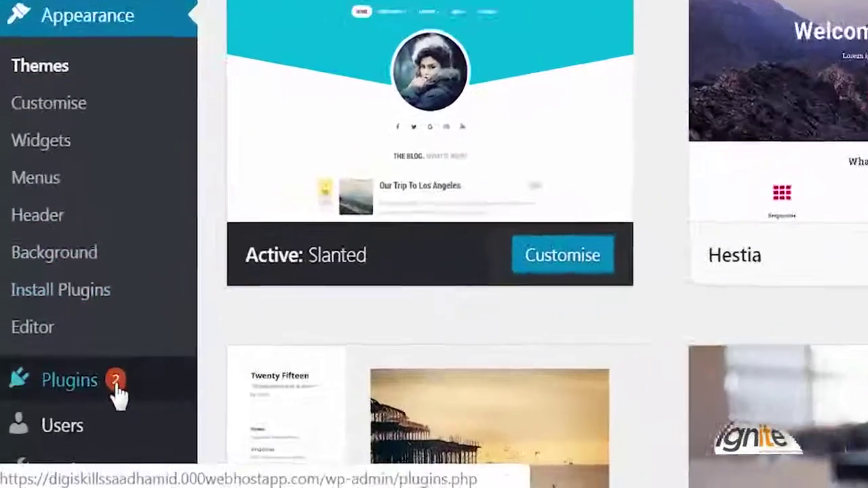
Search the plugin directory for 'siteorigin' and install Page Builder by SiteOrigin.
{"action": "mouse_move", "coordinate": [68, 432]}
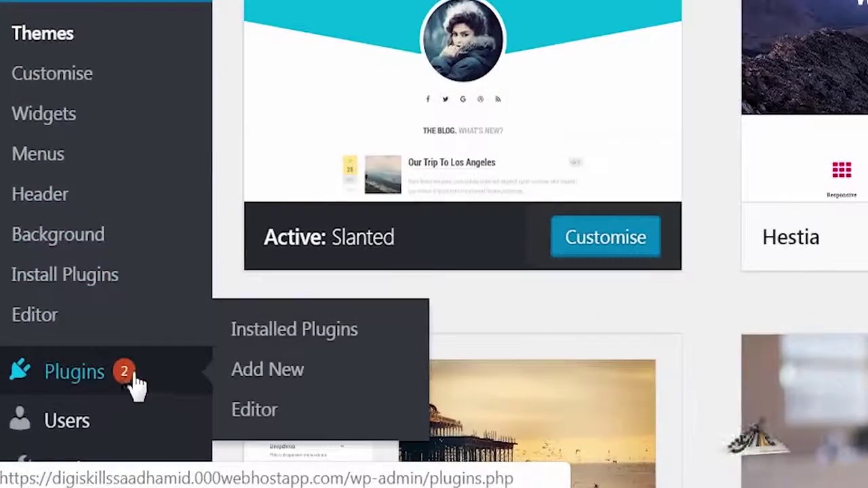
{"action": "left_click", "coordinate": [301, 390]}
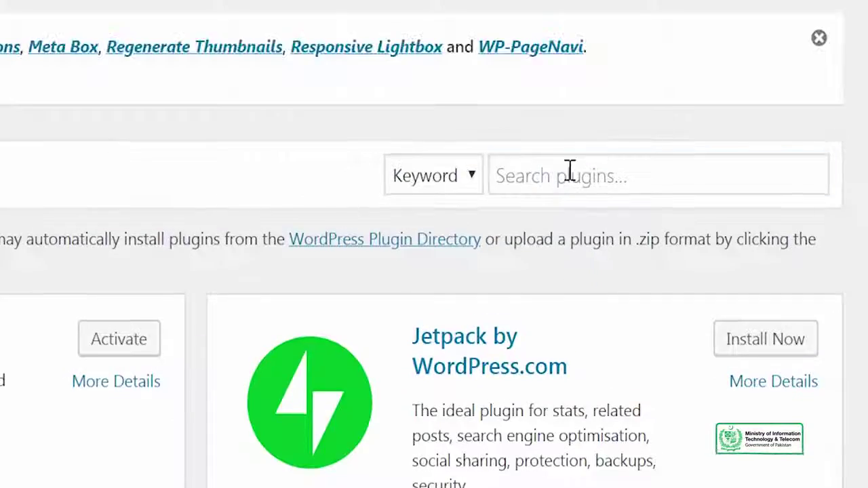
{"action": "left_click", "coordinate": [569, 170]}
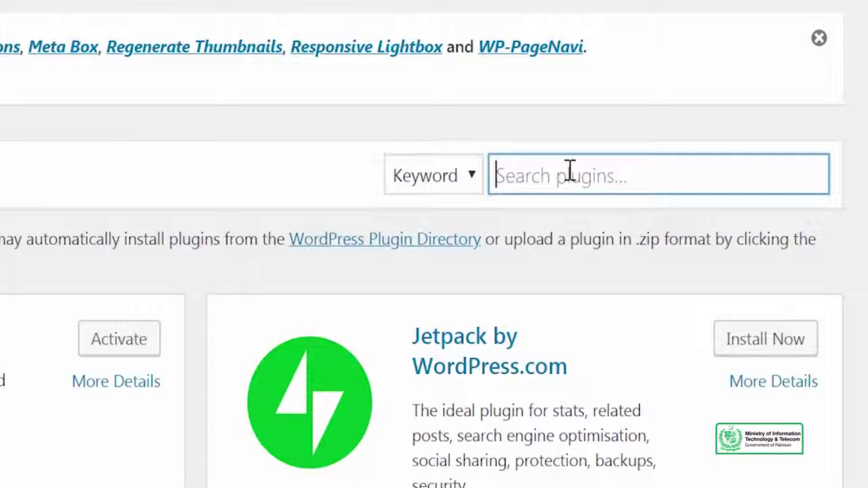
{"action": "type", "text": "siteorigin"}
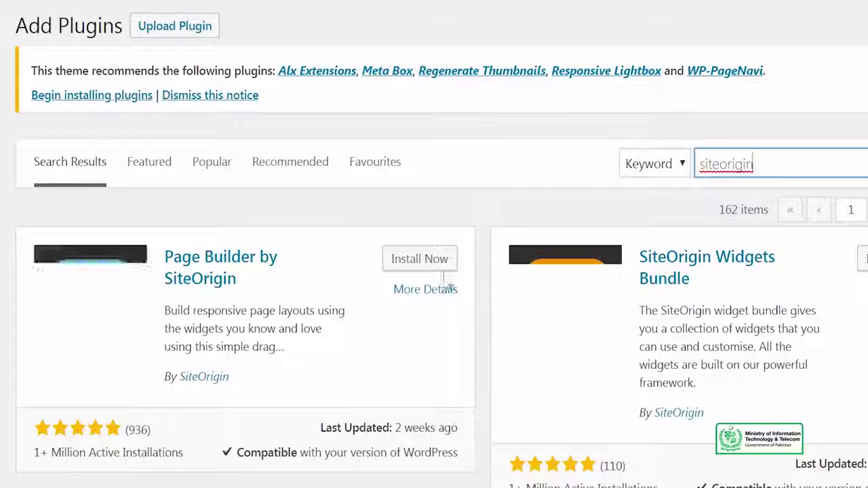
{"action": "left_click", "coordinate": [441, 269]}
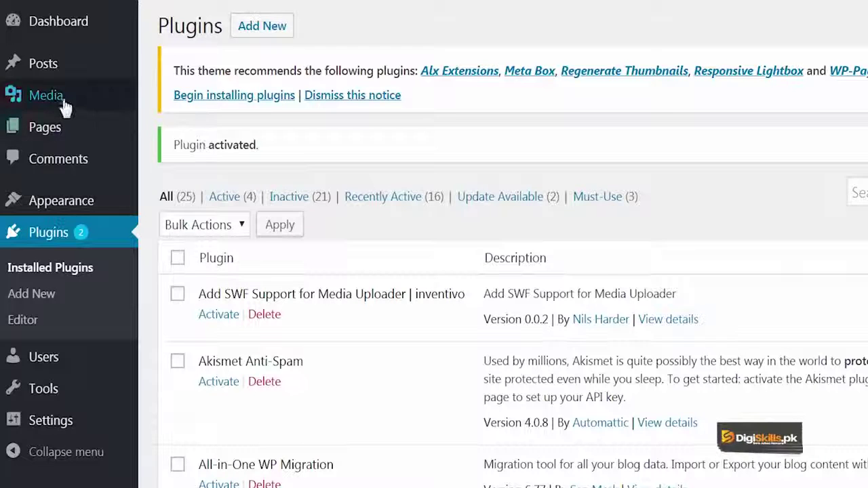
Create a new page titled 'This is a new page built with Page Builder'.
{"action": "mouse_move", "coordinate": [99, 136]}
{"action": "left_click", "coordinate": [163, 157]}
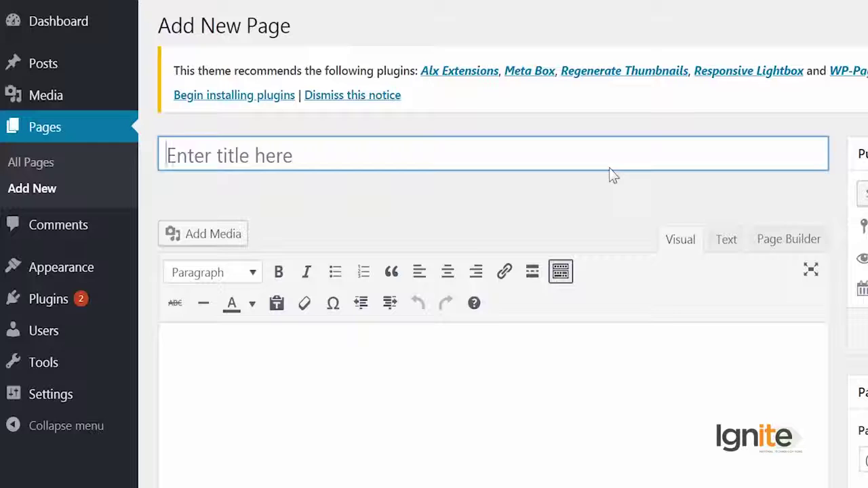
{"action": "type", "text": "This is a new page built"}
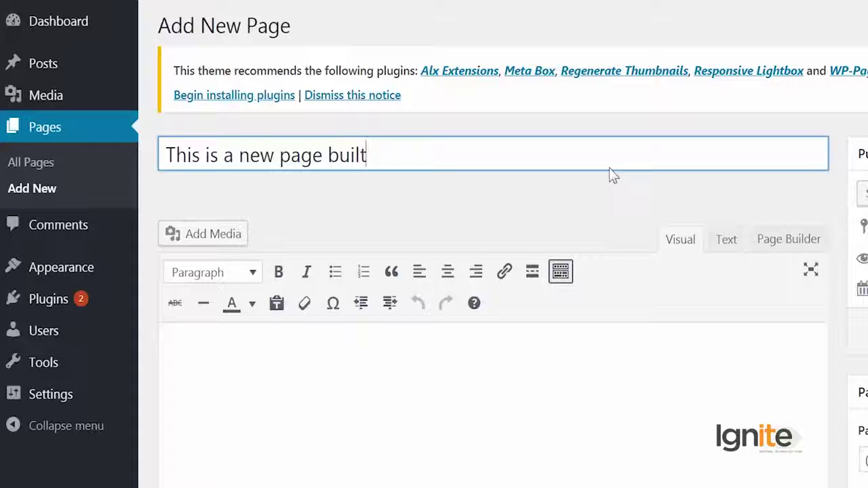
{"action": "type", "text": " with Page Builder"}
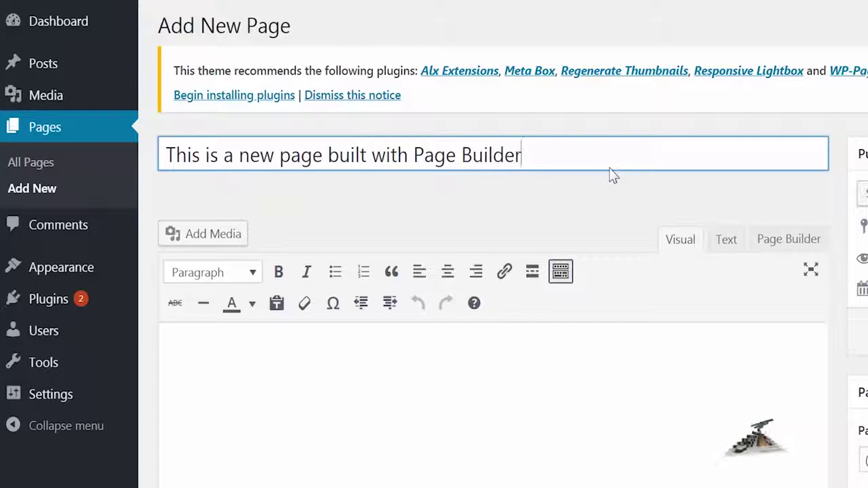
Write the body 'Hello This is my new page' and copy it into Page Builder.
{"action": "key", "text": "Tab"}
{"action": "type", "text": "Hello"}
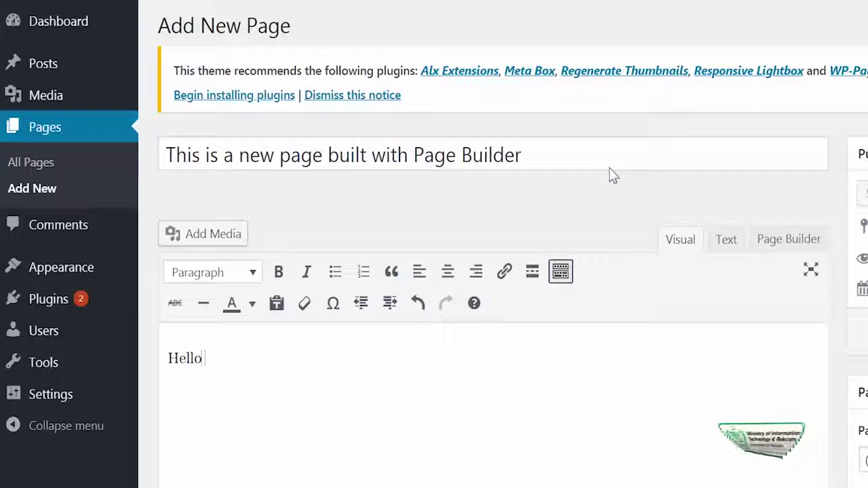
{"action": "type", "text": " This is my n"}
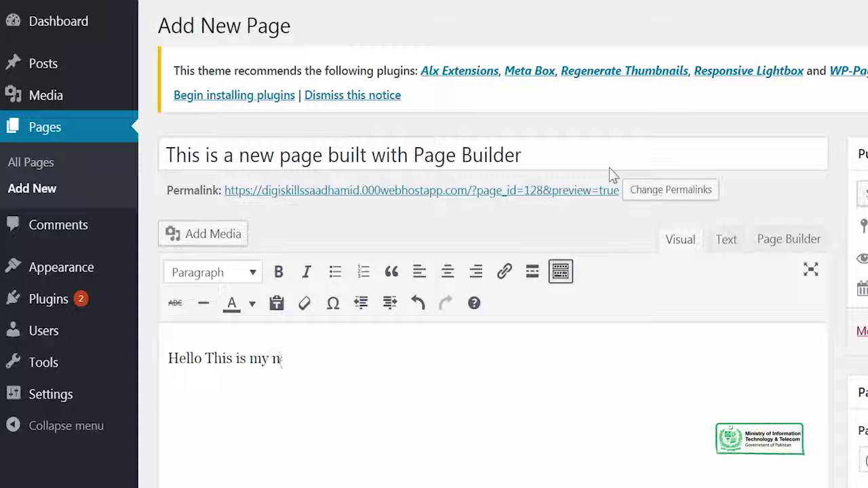
{"action": "type", "text": "ew page"}
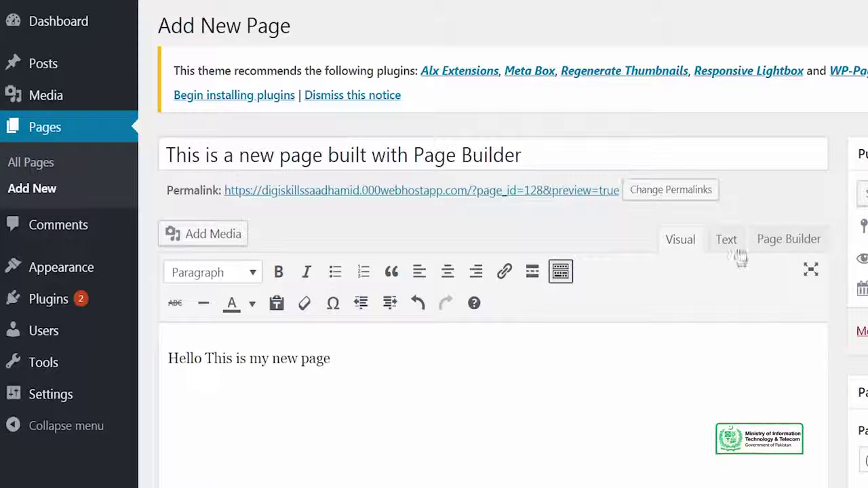
{"action": "left_click", "coordinate": [763, 239]}
{"action": "left_click", "coordinate": [647, 70]}
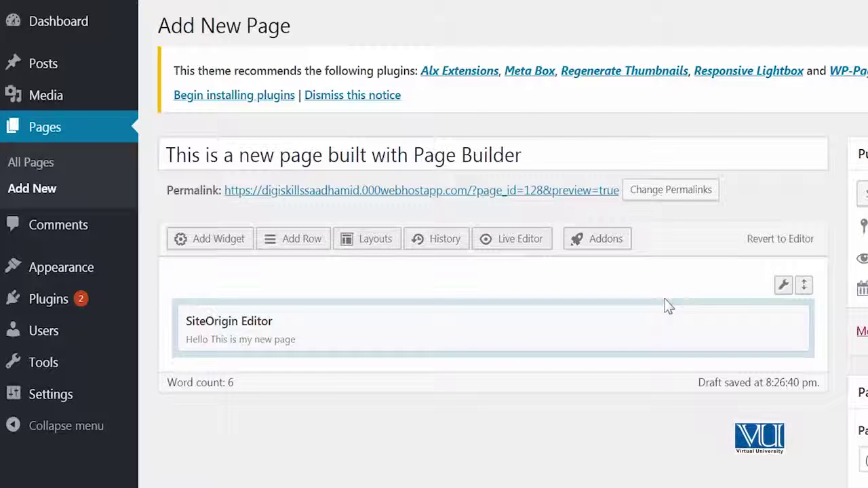
Enable the Layouts Directory, insert a prebuilt layout, and delete the original greeting widget.
{"action": "left_click", "coordinate": [385, 244]}
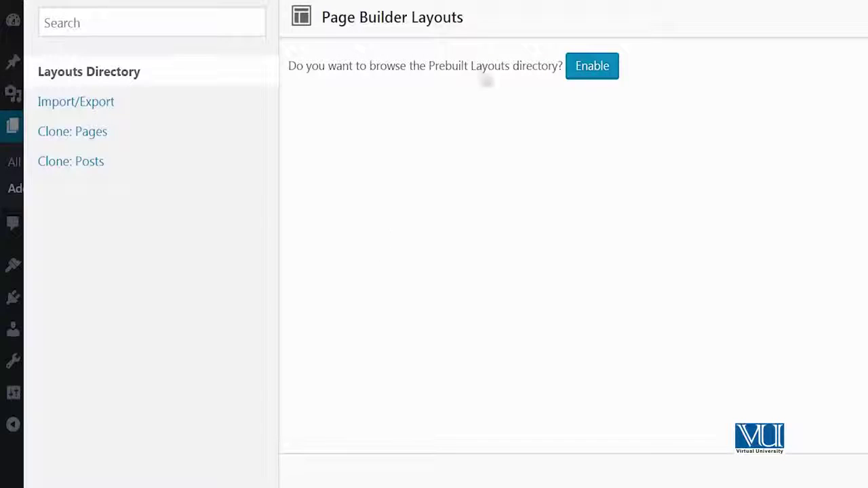
{"action": "left_click", "coordinate": [592, 68]}
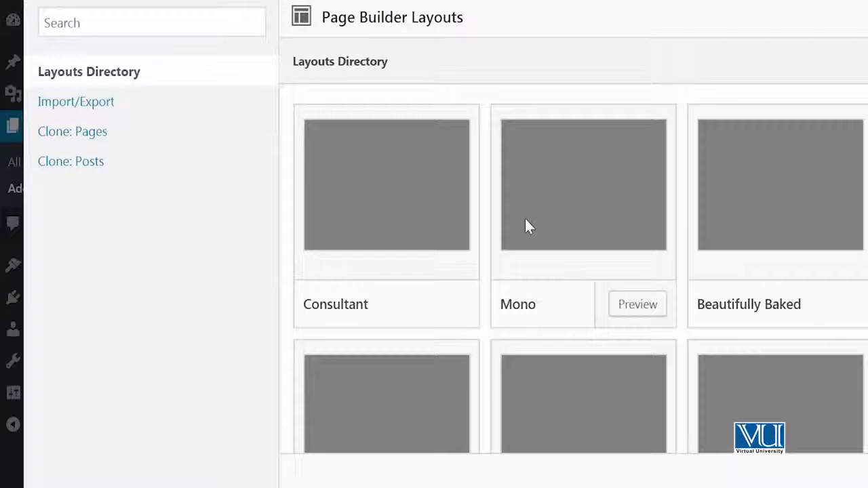
{"action": "mouse_move", "coordinate": [468, 303]}
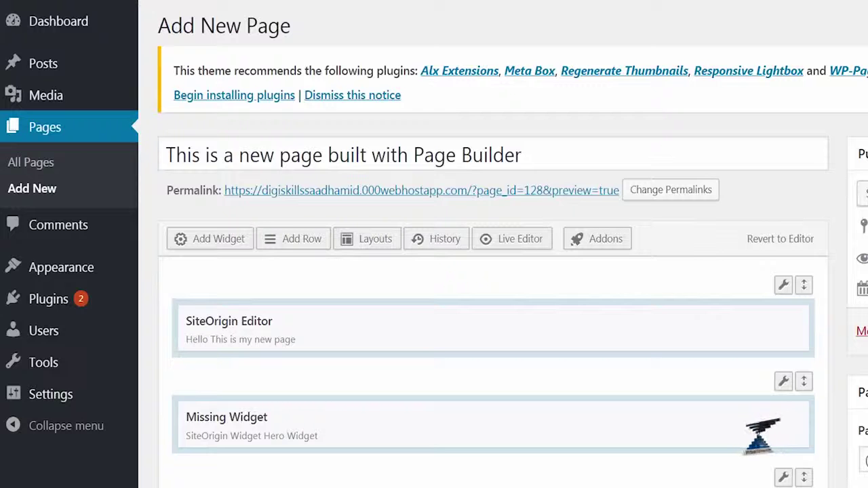
{"action": "scroll", "coordinate": [493, 271], "scroll_direction": "down", "scroll_amount": 3}
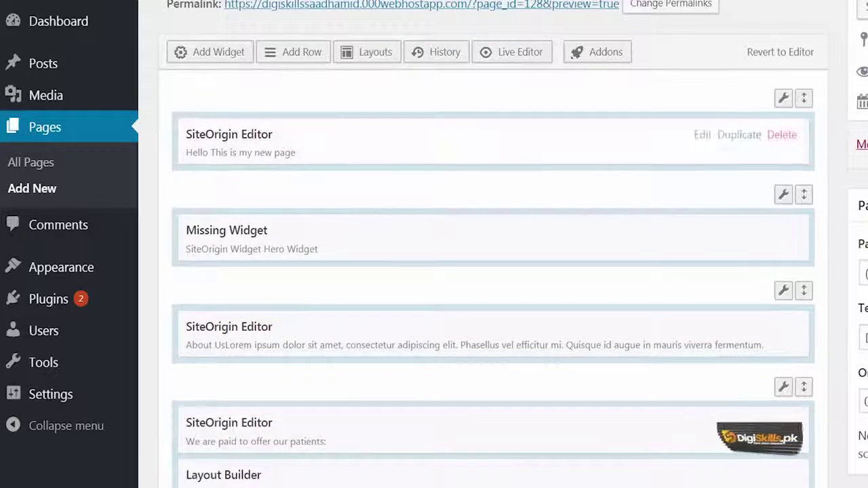
{"action": "left_click", "coordinate": [783, 135]}
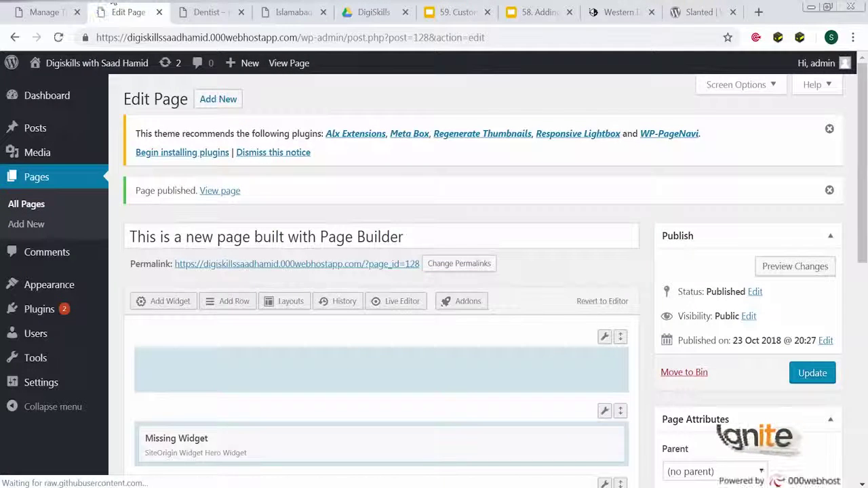
Open the published page in a new browser tab.
{"action": "right_click", "coordinate": [220, 191]}
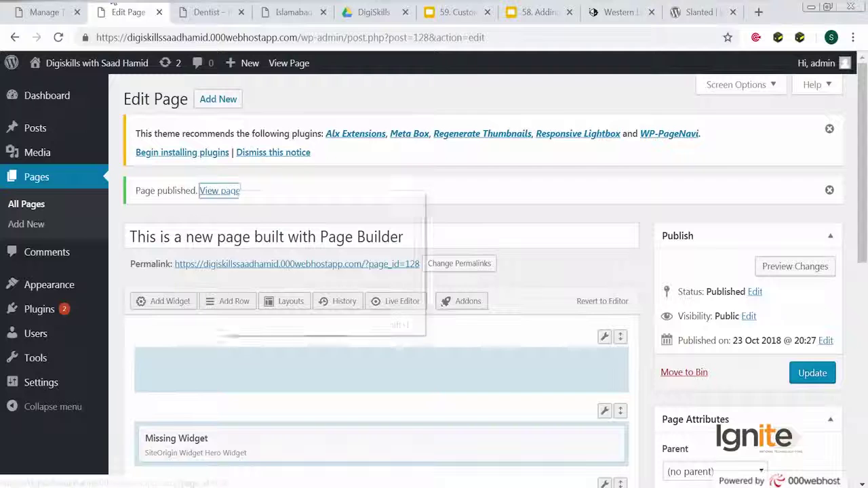
{"action": "left_click", "coordinate": [285, 199]}
{"action": "key", "text": "ctrl+4"}
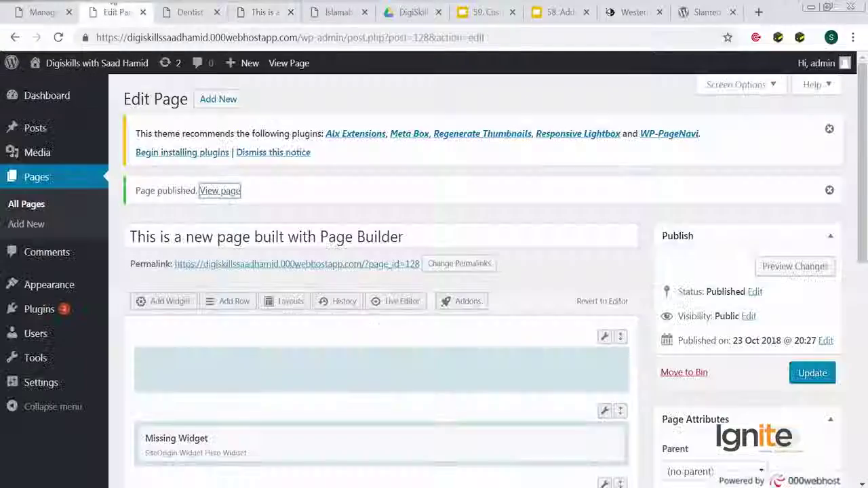
Compare the page with the Dentist demo, then drag the About Us widget above the Hero widget.
{"action": "left_click", "coordinate": [114, 4]}
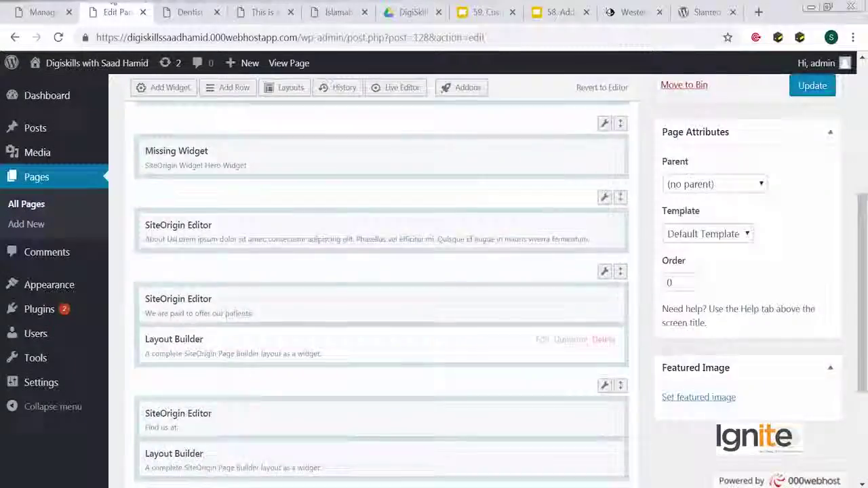
{"action": "key", "text": "ctrl+3"}
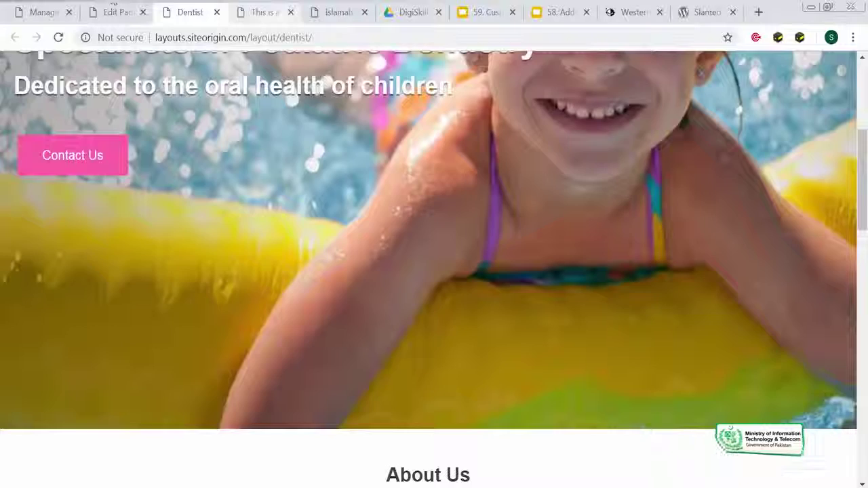
{"action": "key", "text": "ctrl+4"}
{"action": "left_click", "coordinate": [114, 3]}
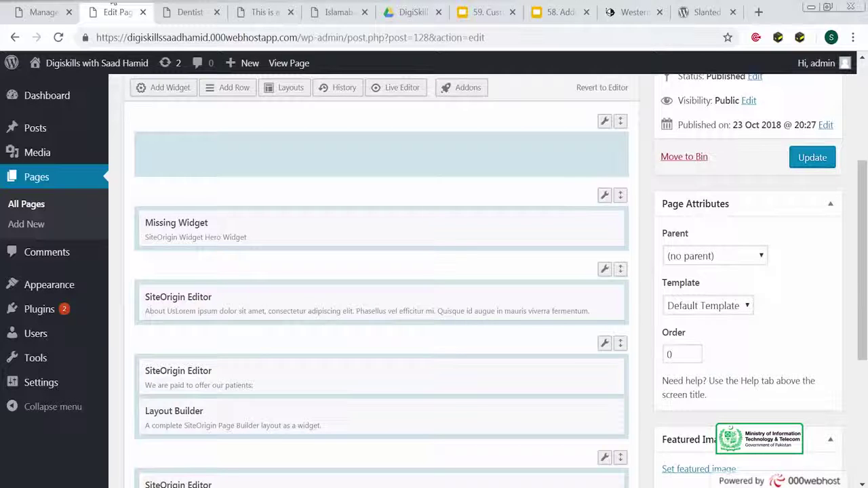
{"action": "mouse_move", "coordinate": [203, 298]}
{"action": "left_mouse_down"}
{"action": "mouse_move", "coordinate": [214, 209]}
{"action": "mouse_move", "coordinate": [194, 374]}
{"action": "mouse_move", "coordinate": [198, 228]}
{"action": "mouse_move", "coordinate": [199, 310]}
{"action": "mouse_move", "coordinate": [221, 412]}
{"action": "mouse_move", "coordinate": [210, 298]}
{"action": "left_mouse_up"}
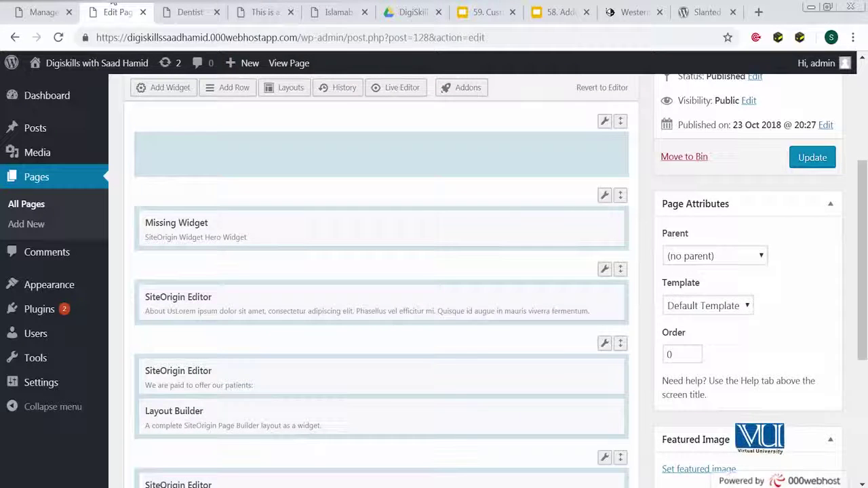